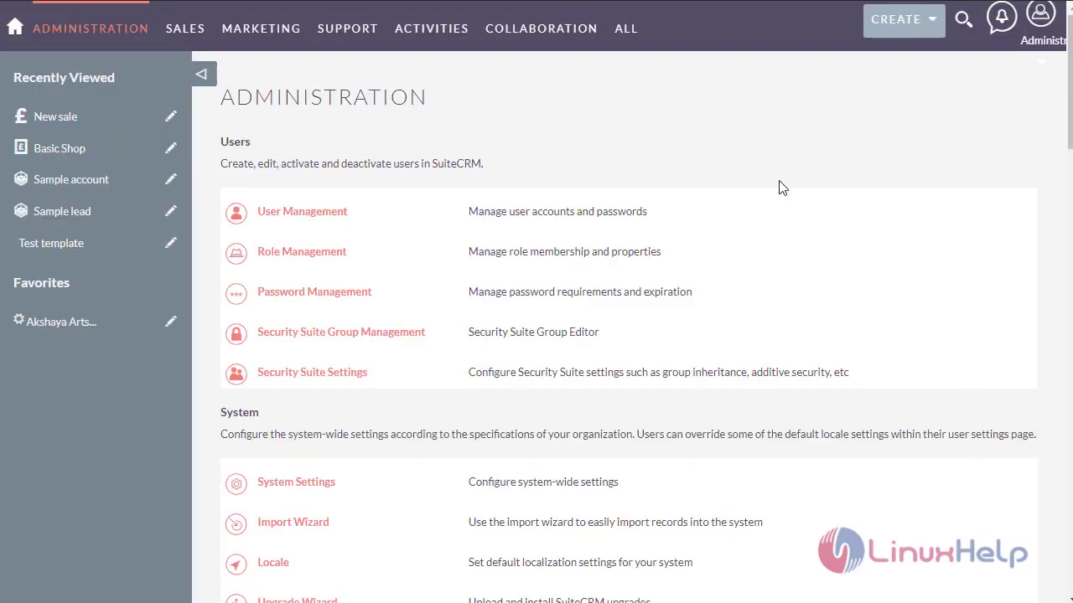
- From the ALL menu, go to Campaigns and start a new Create Person Form
mouse_move(633, 47)
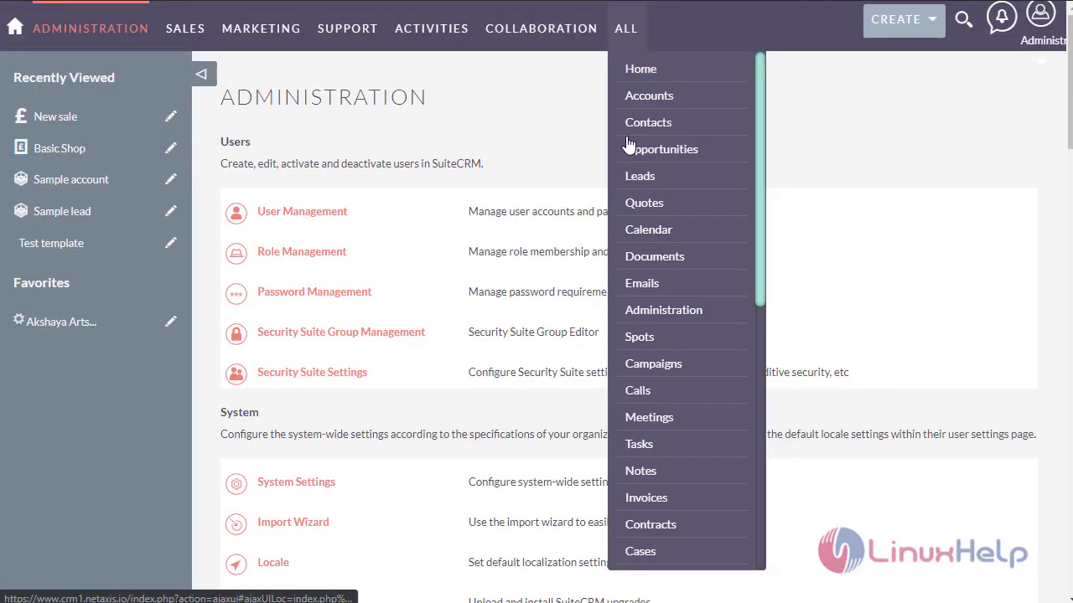
click(650, 367)
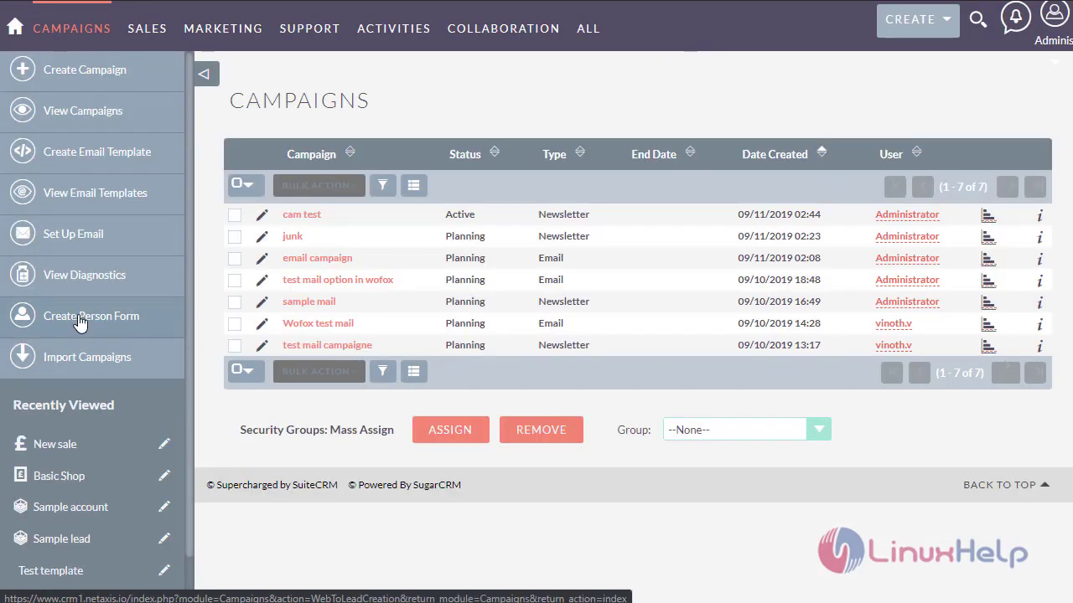
click(79, 322)
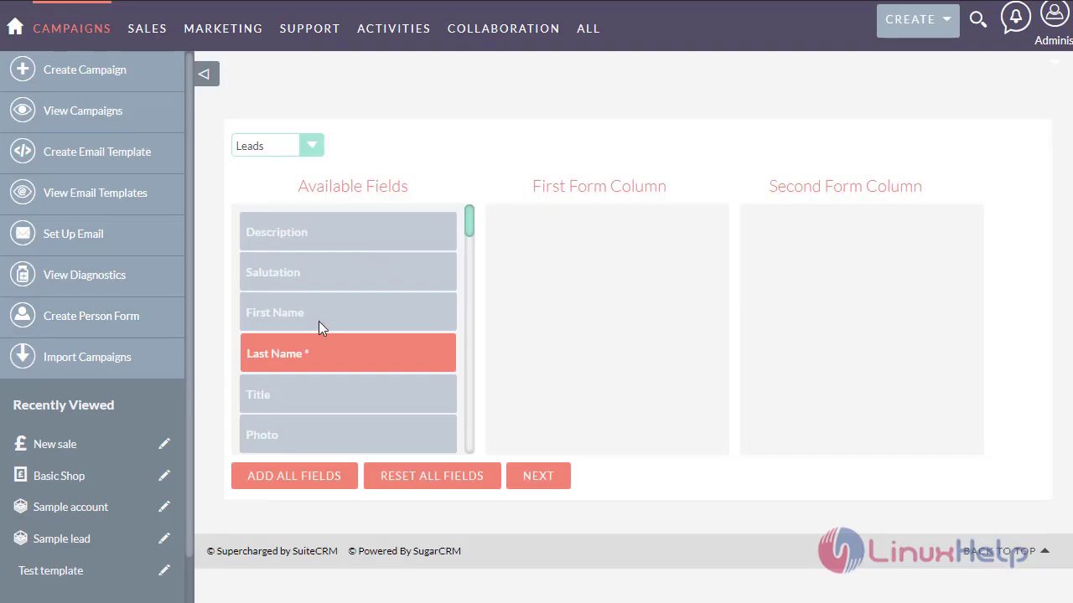
- Place First Name, Description and Department in the first column and Last Name in the second
drag(318, 321, 554, 247)
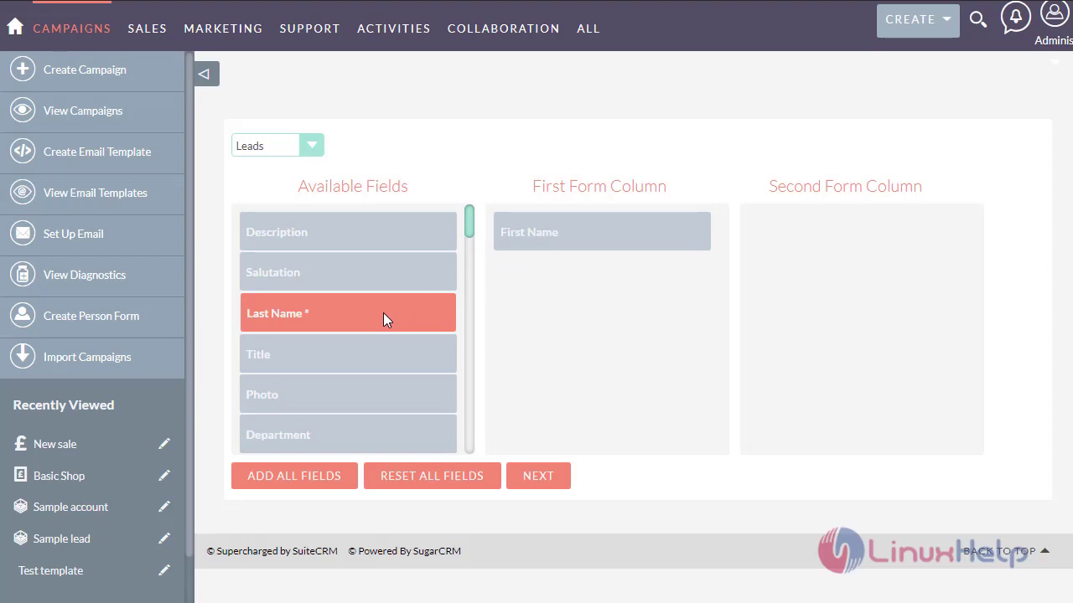
drag(383, 313, 920, 247)
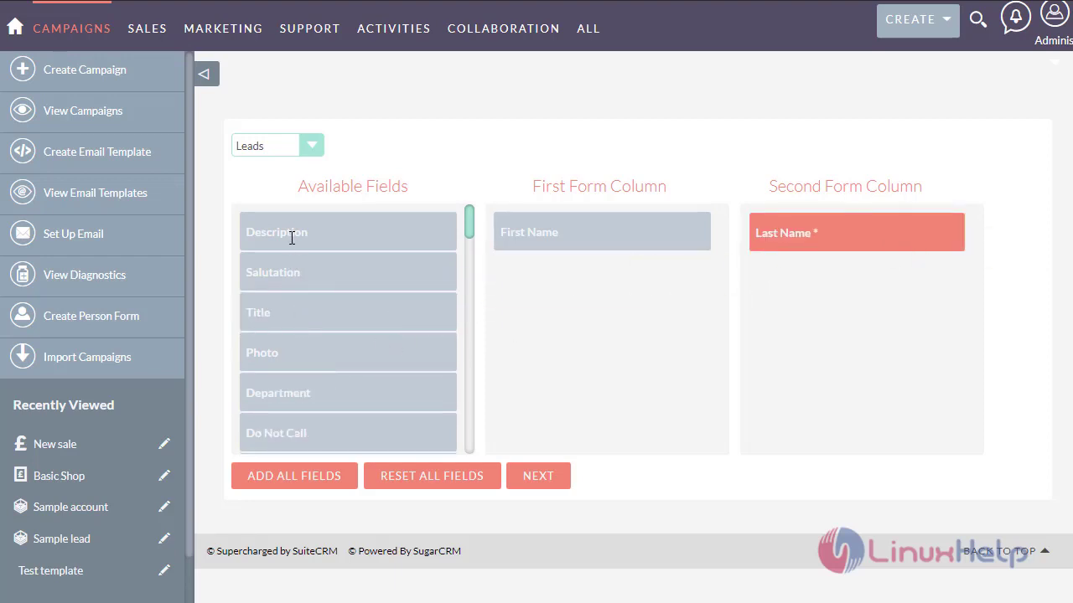
drag(292, 238, 540, 294)
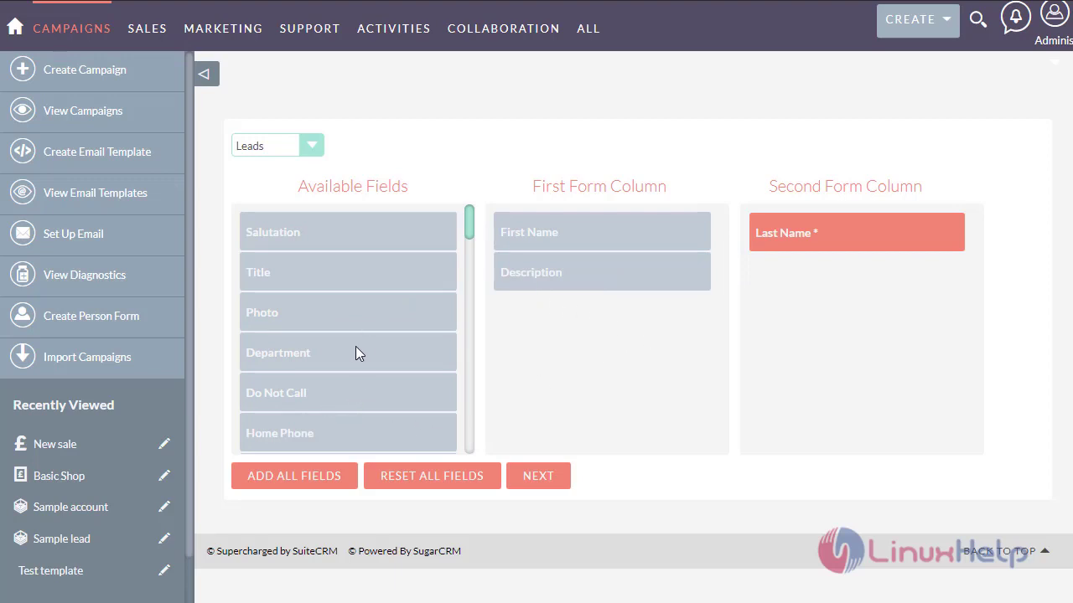
drag(356, 353, 561, 265)
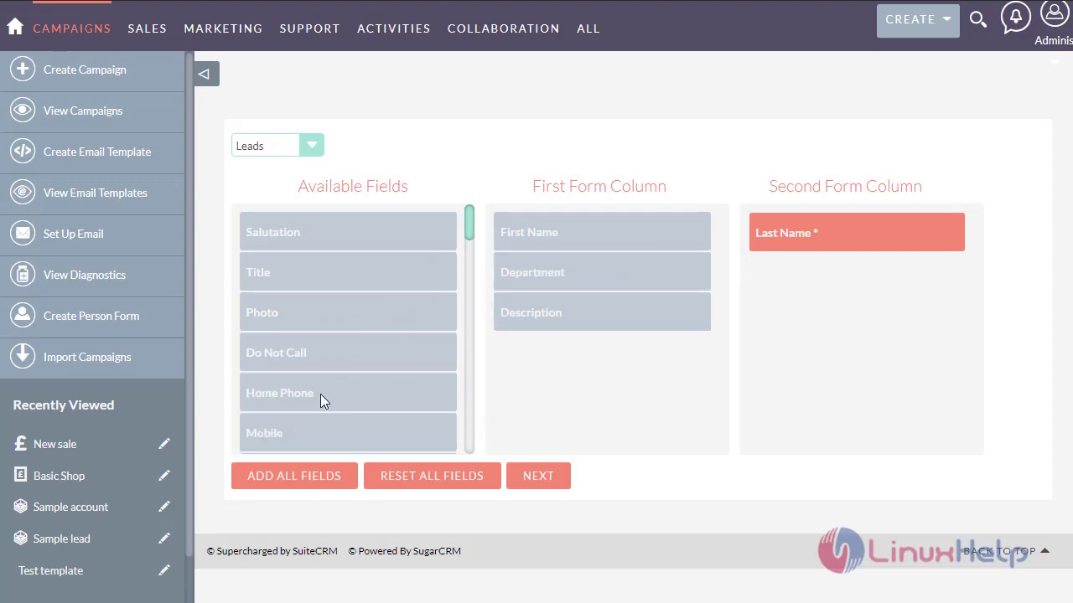
scroll(320, 393, down, 2)
scroll(310, 377, up, 1)
- Add Mobile and Email Address to the first column and keep Leads as the record type
drag(302, 362, 607, 347)
scroll(332, 411, down, 2)
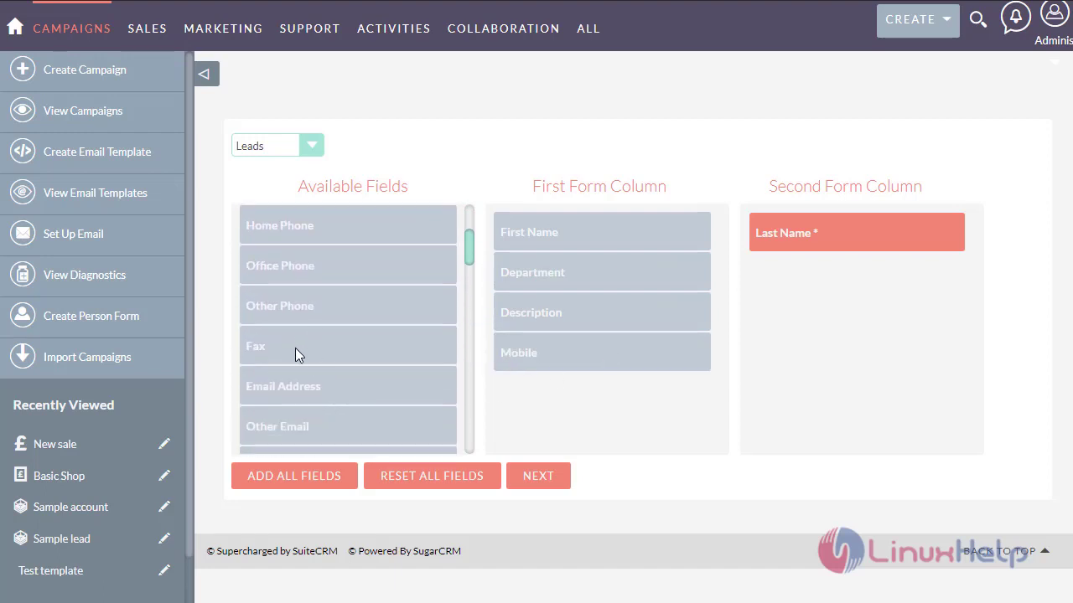
scroll(295, 352, down, 2)
drag(310, 320, 544, 411)
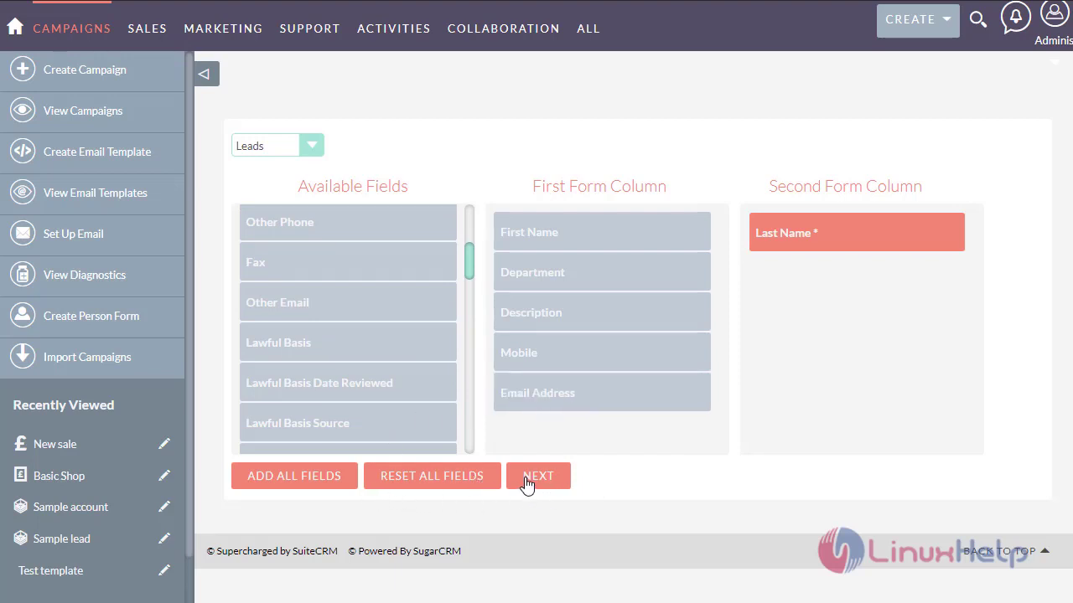
click(313, 149)
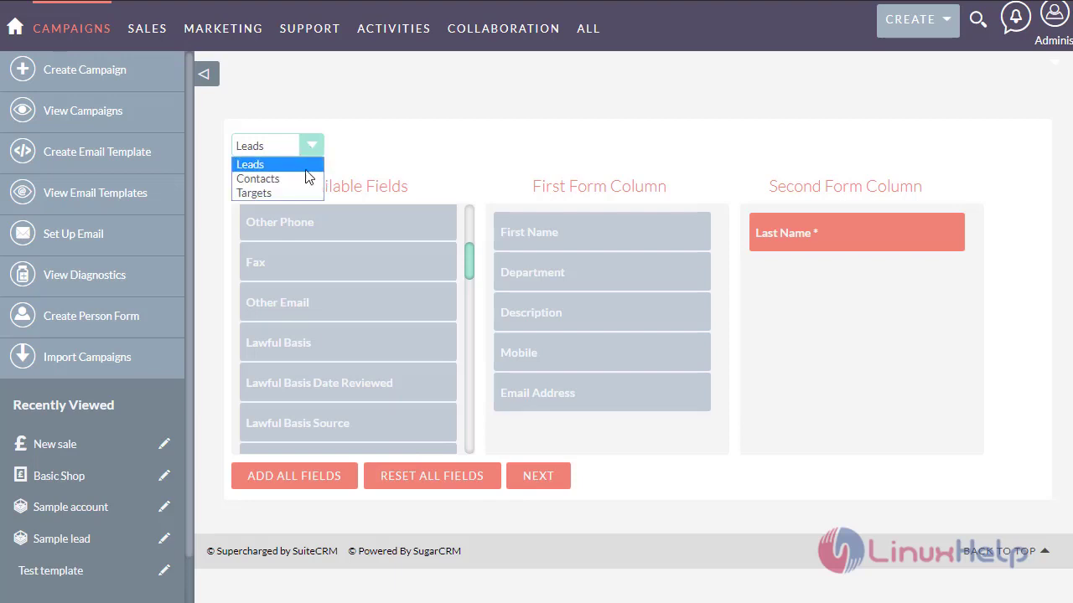
click(307, 176)
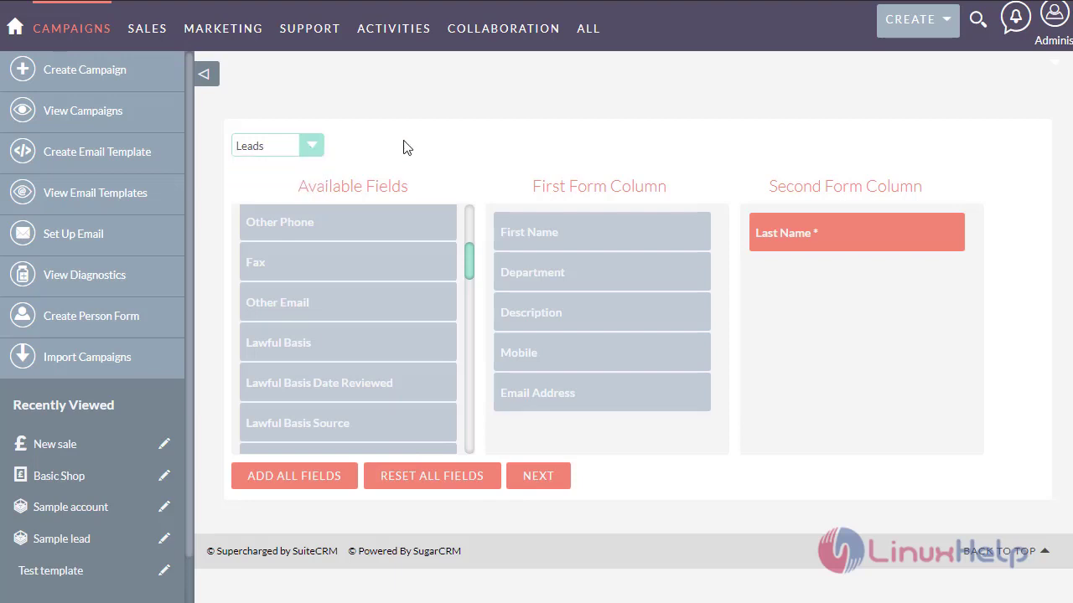
click(541, 485)
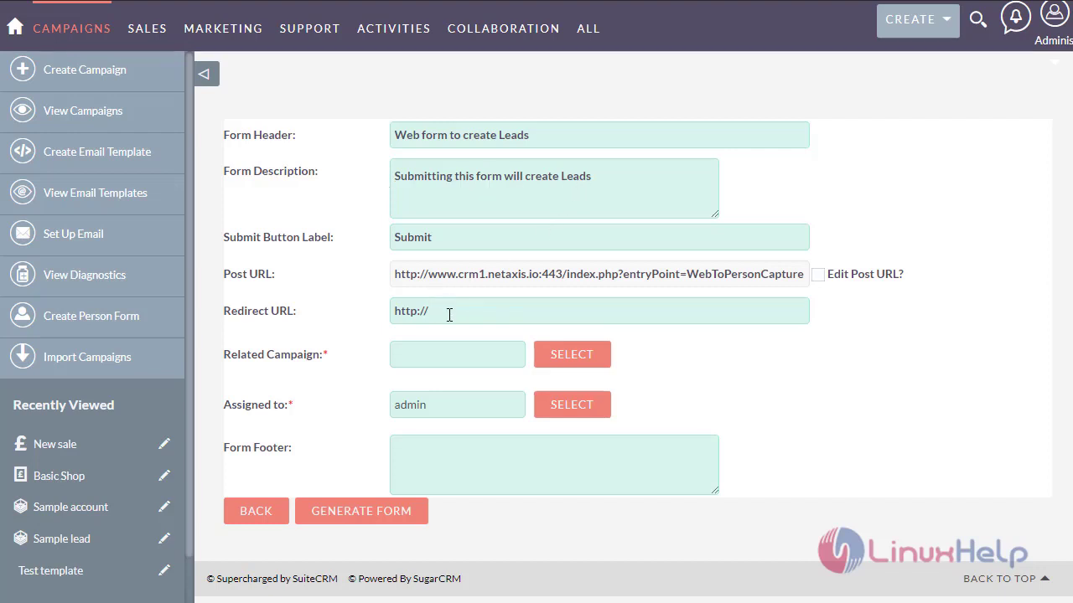
click(450, 314)
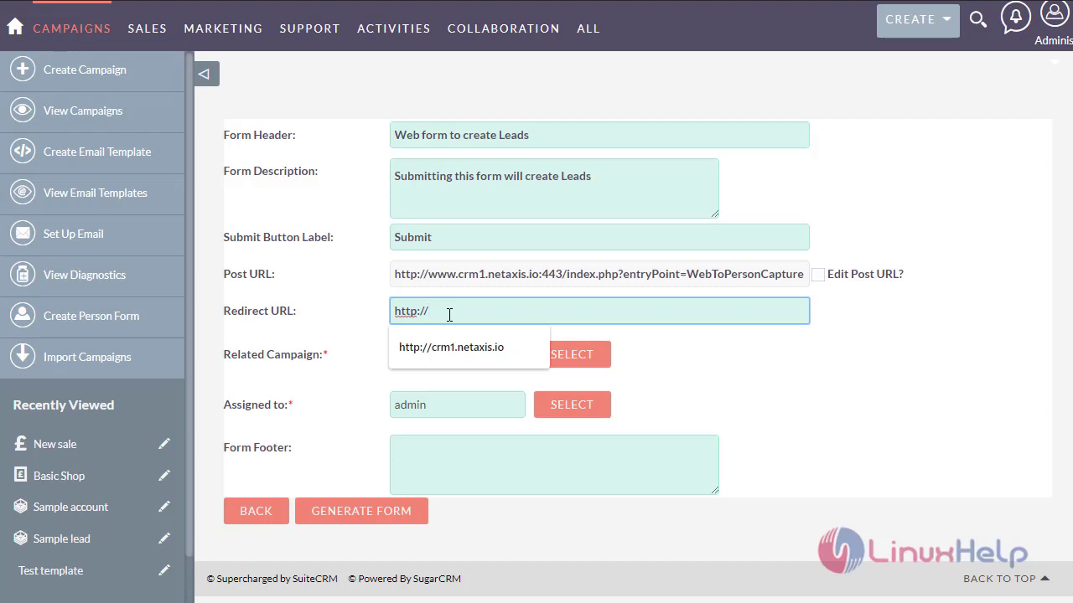
click(455, 346)
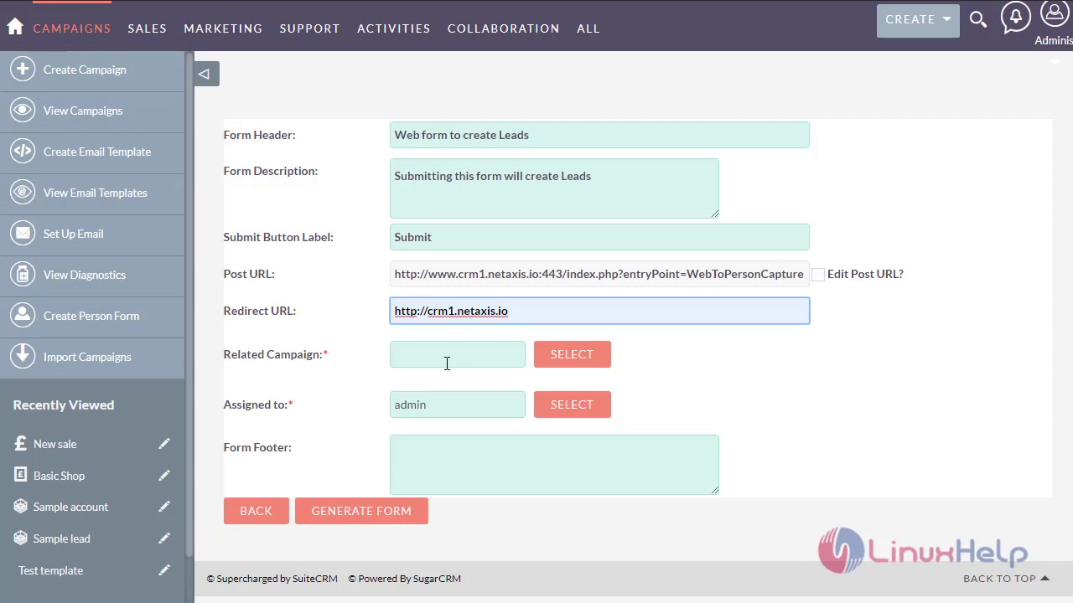
- Link the form to the Wofox test mail campaign and generate it
click(579, 365)
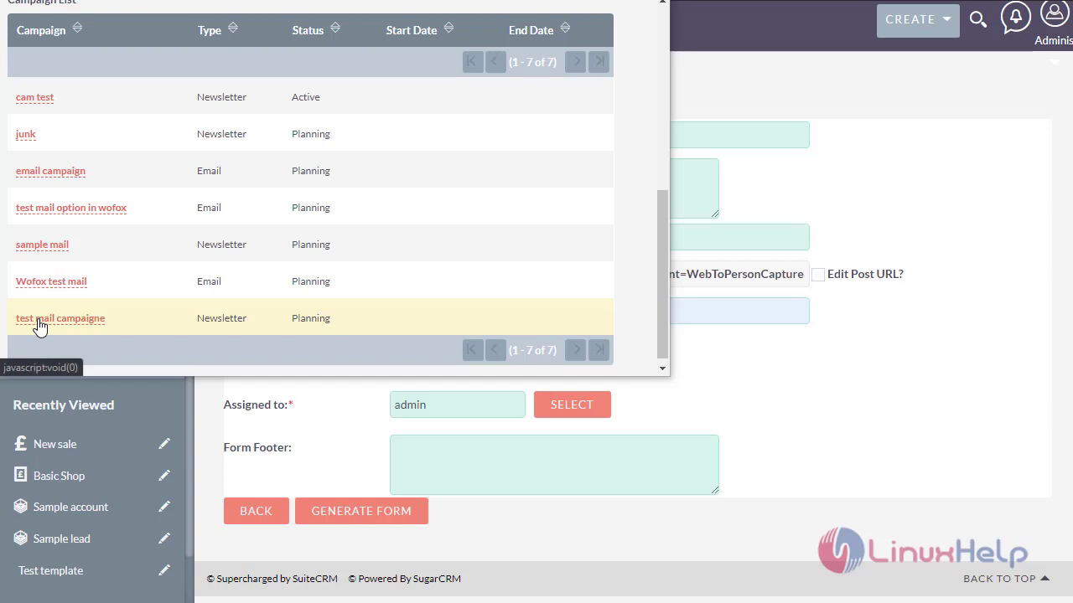
click(52, 283)
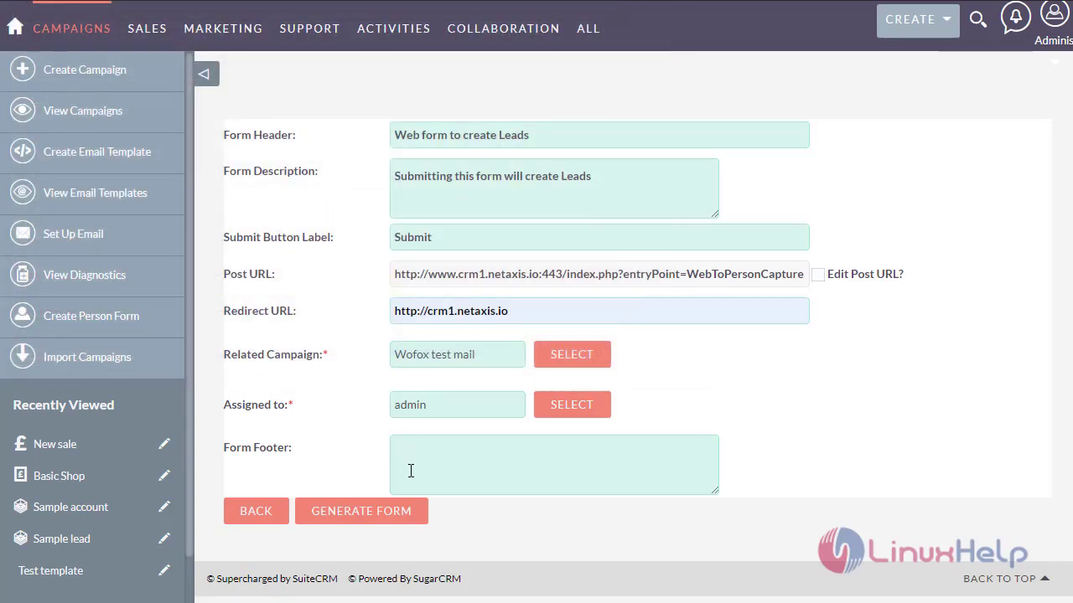
click(409, 513)
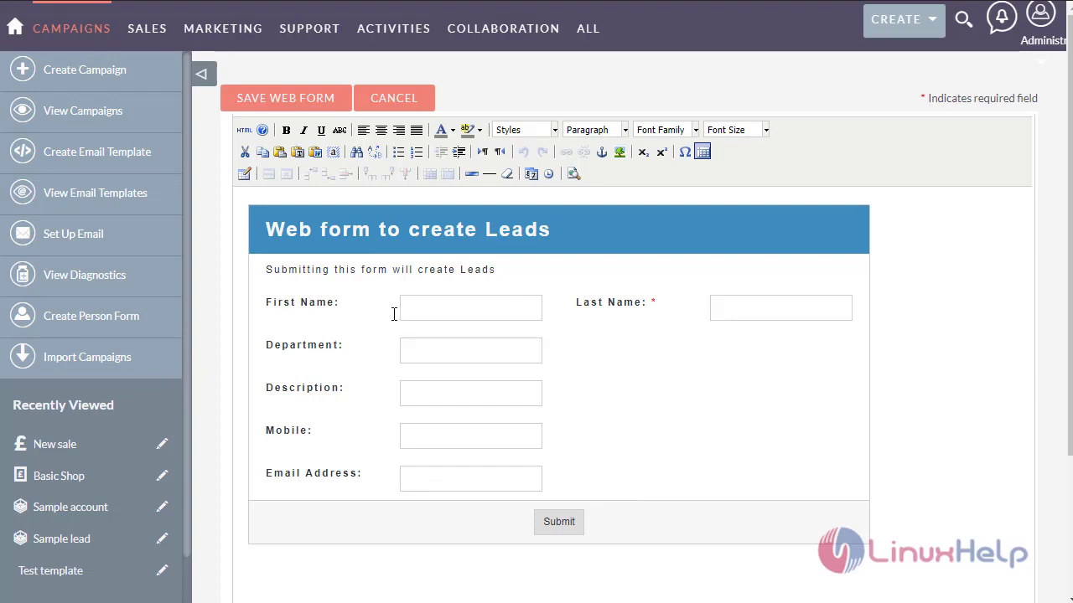
- Review the 'Web form to create Leads' preview and save the web form
scroll(579, 345, down, 2)
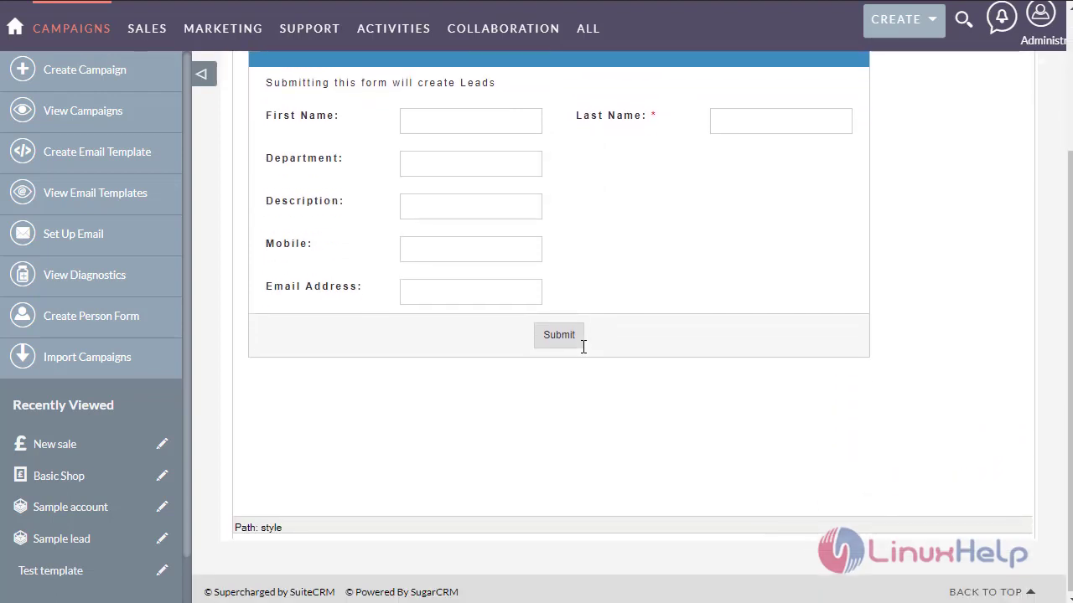
scroll(583, 347, up, 2)
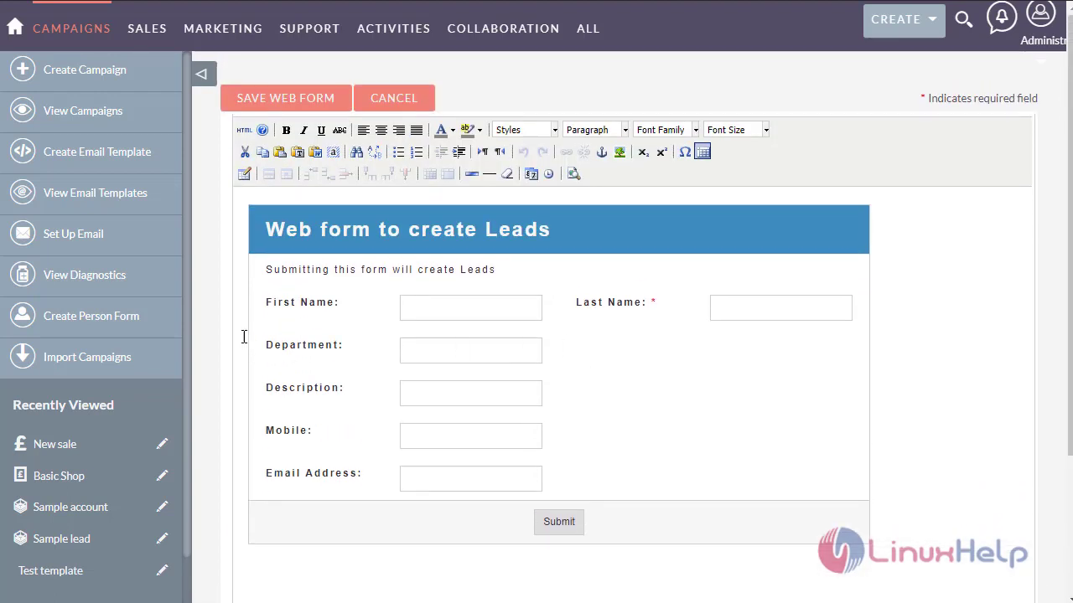
click(262, 102)
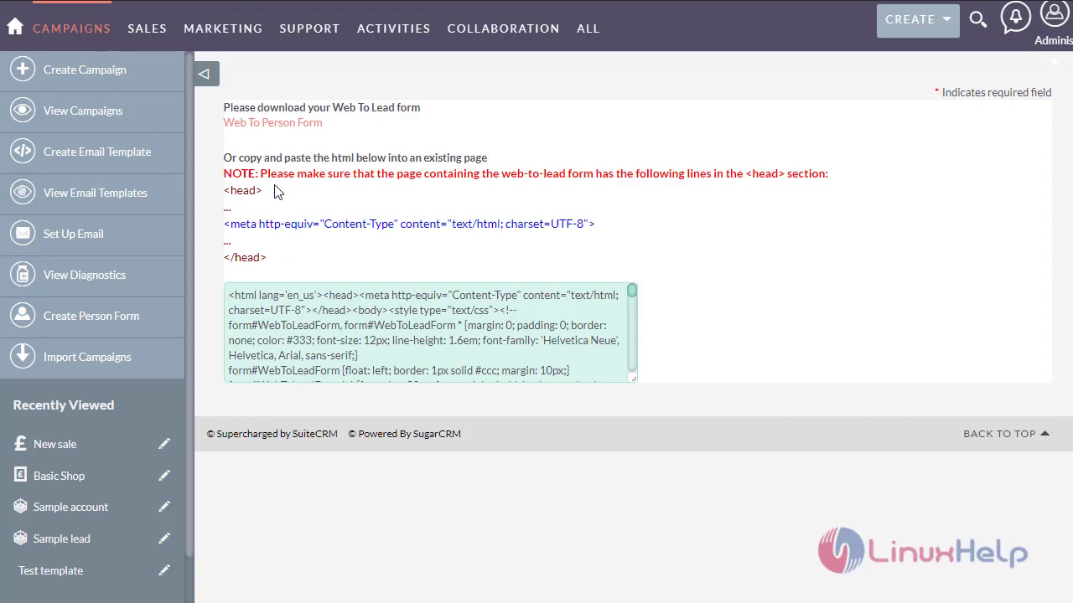
- Download the Web To Person Form as the WebToLeadForm HTML file
click(285, 128)
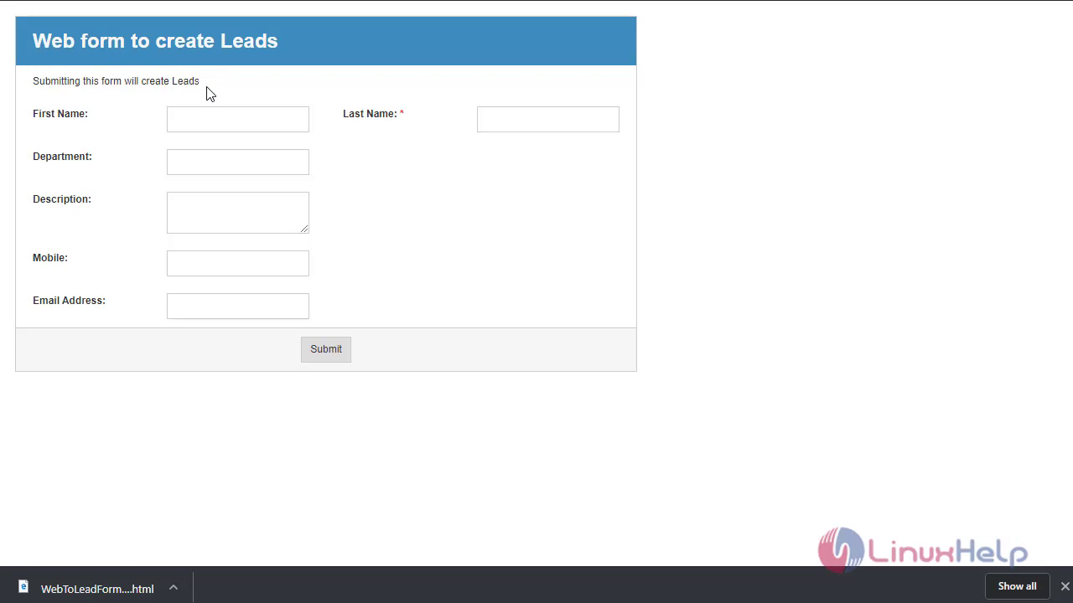
- Enter the lead's first name, department 'admin' and description 'new created'
click(218, 119)
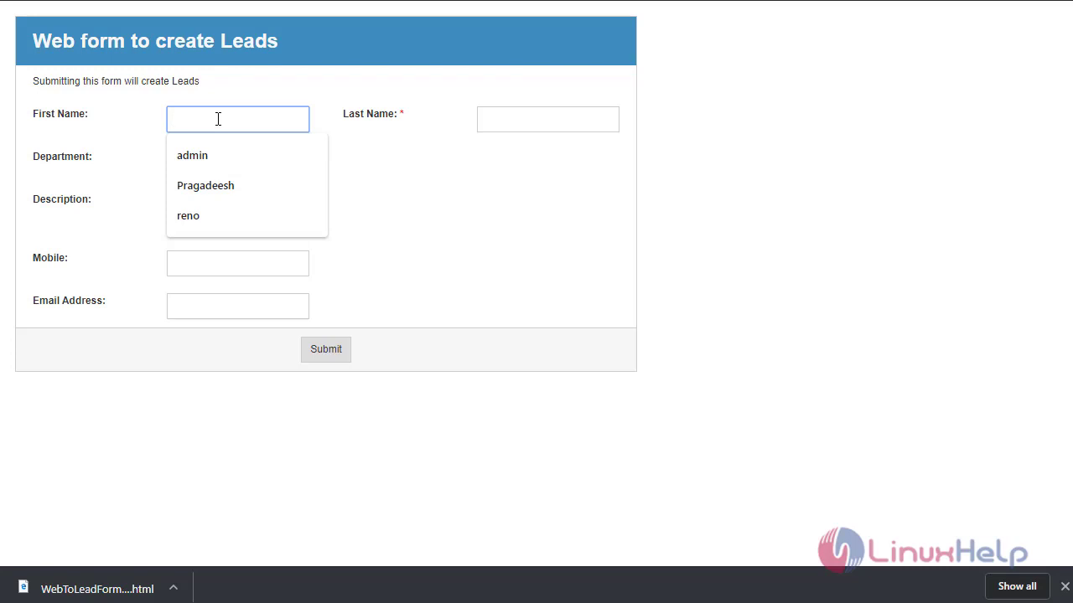
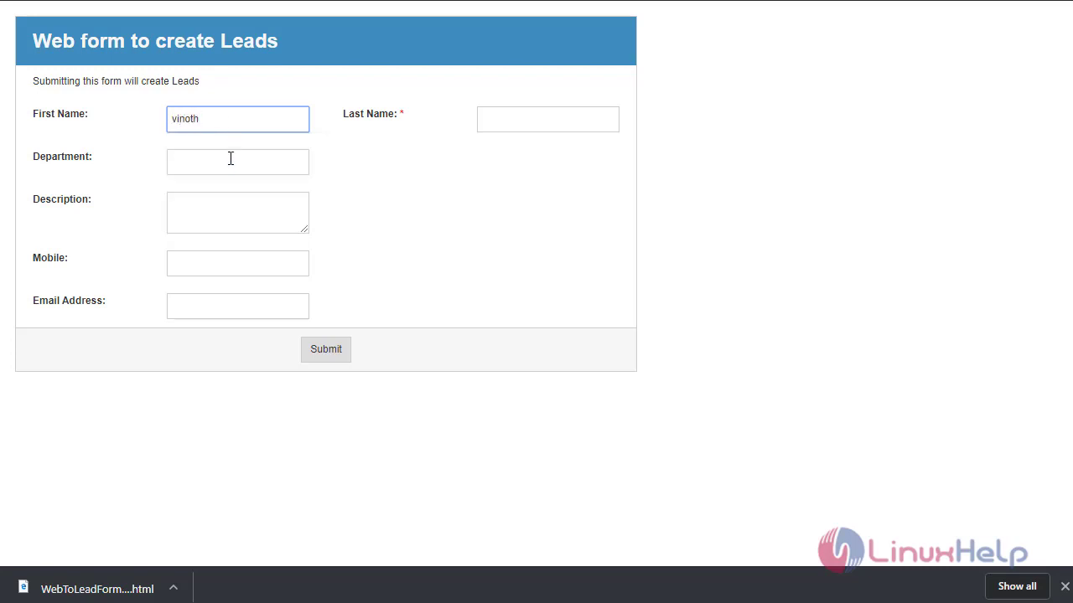
click(228, 166)
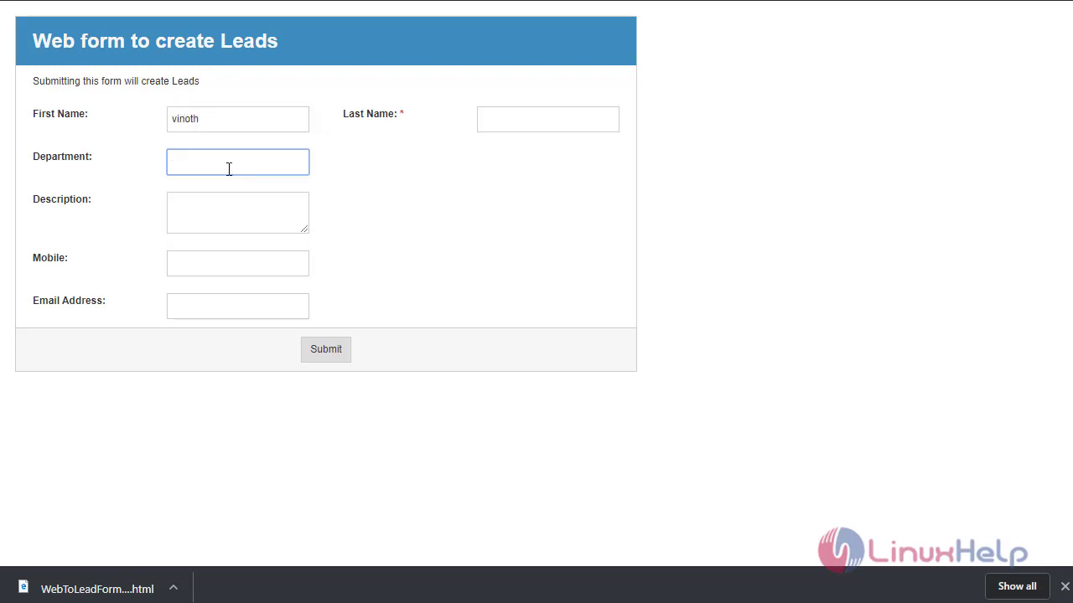
text(admin)
click(215, 223)
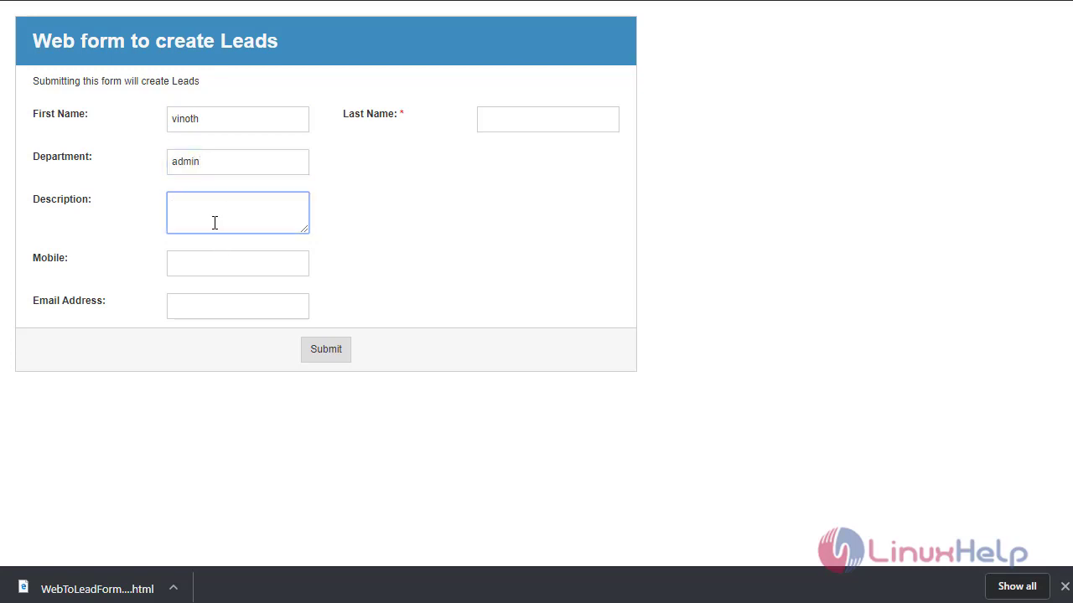
text(new created)
- Fill in the lead's mobile number, e-mail address and last name
click(205, 260)
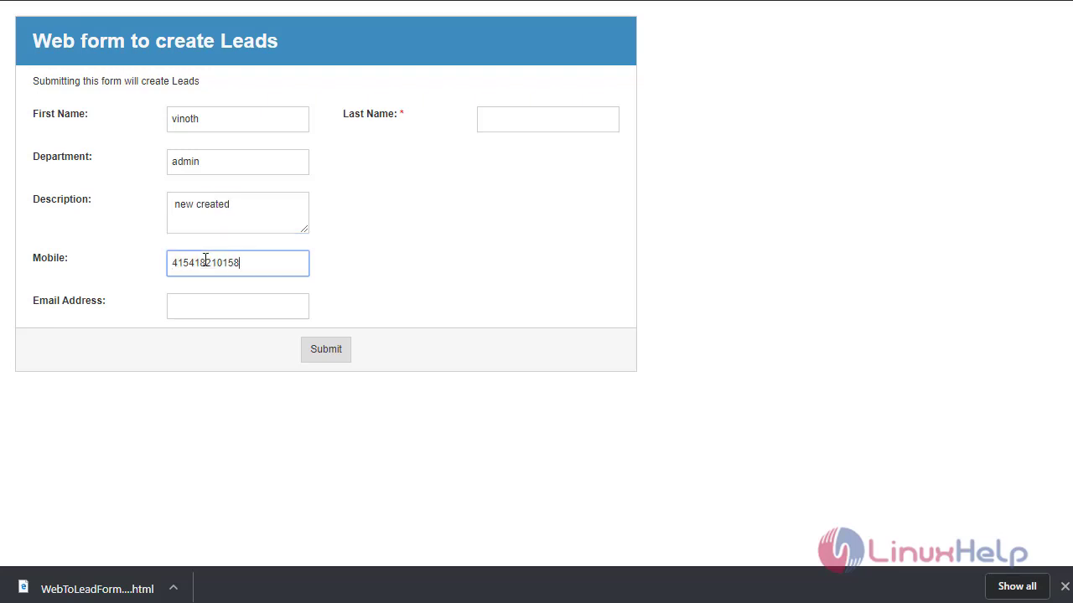
click(210, 308)
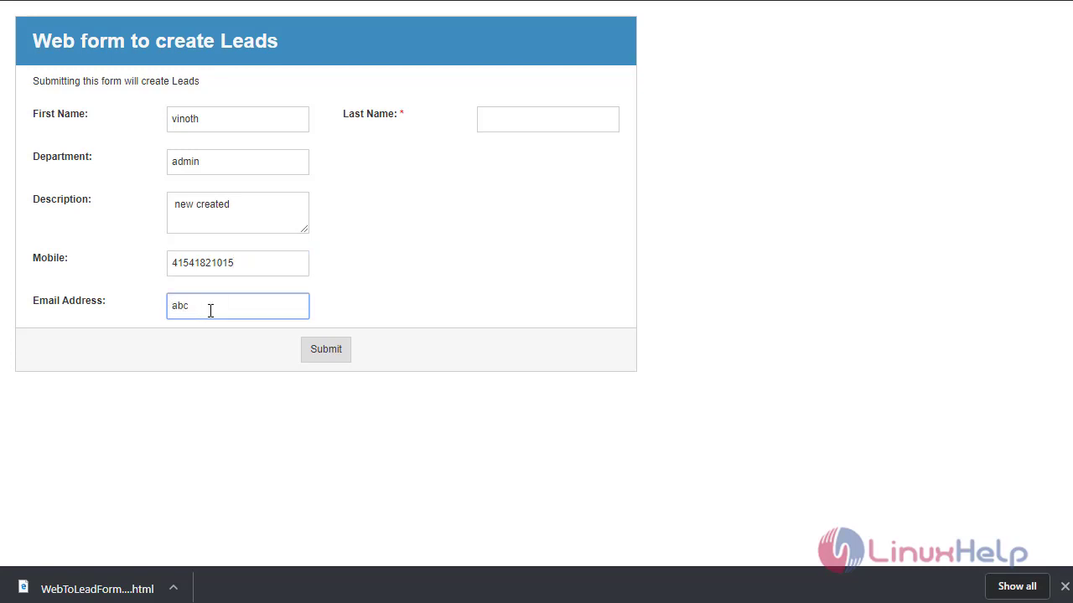
click(525, 125)
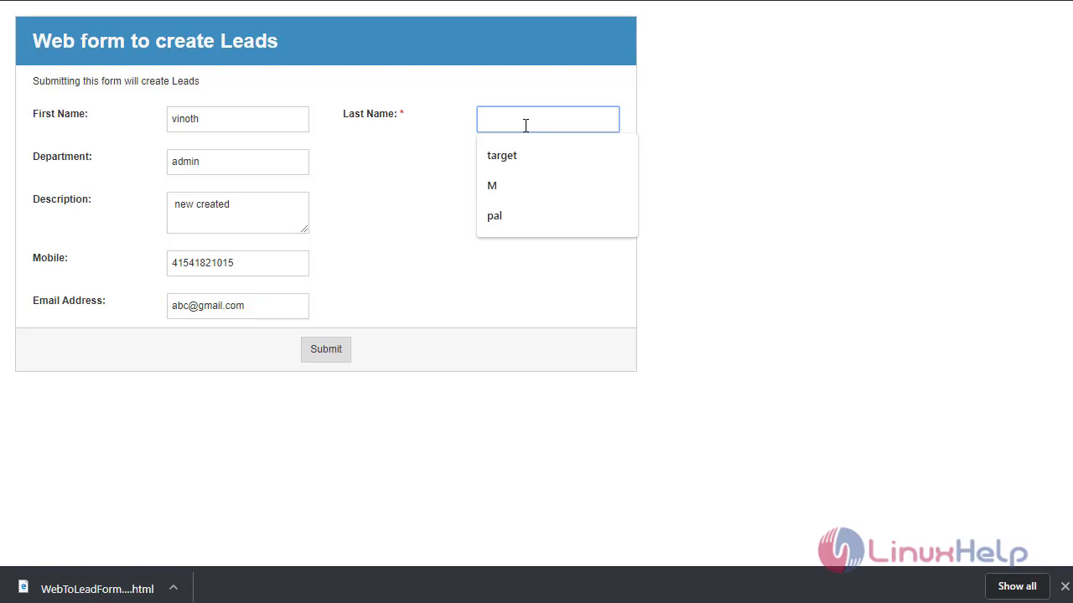
click(539, 379)
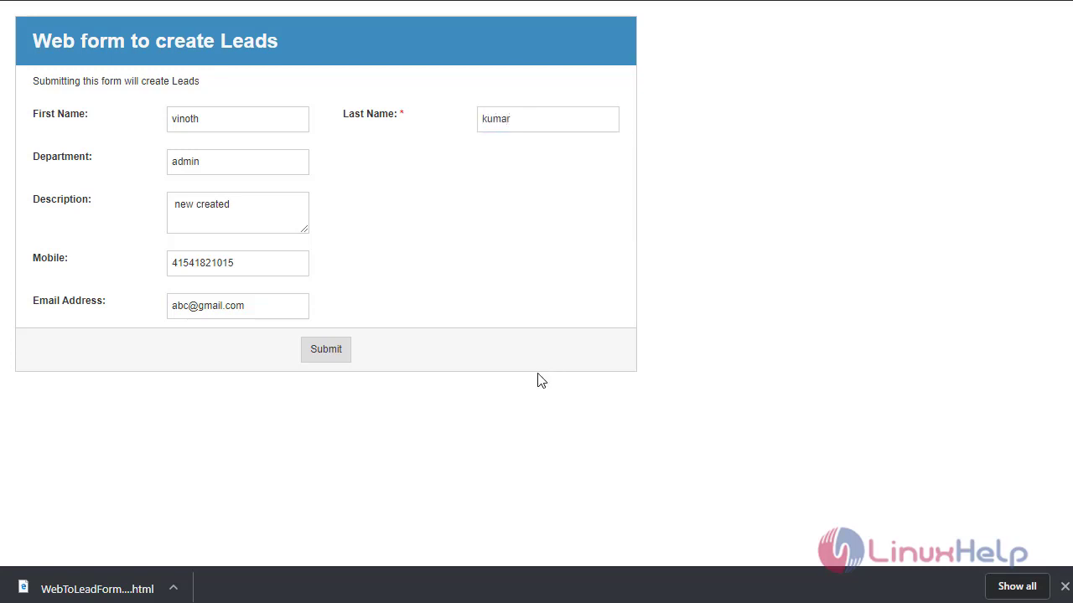